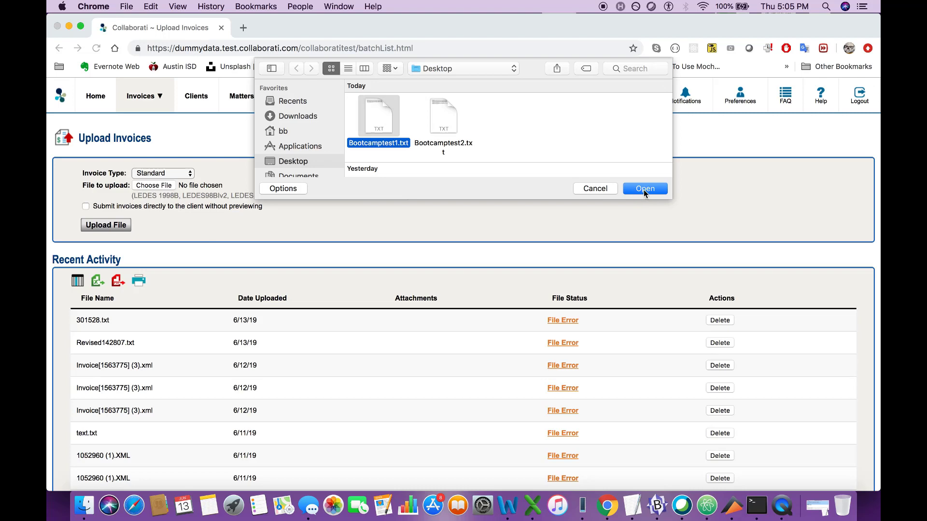
# - Upload the invoice file Bootcamptest1.txt from the Desktop with the Standard invoice type and check its file status
pyautogui.click(644, 189)
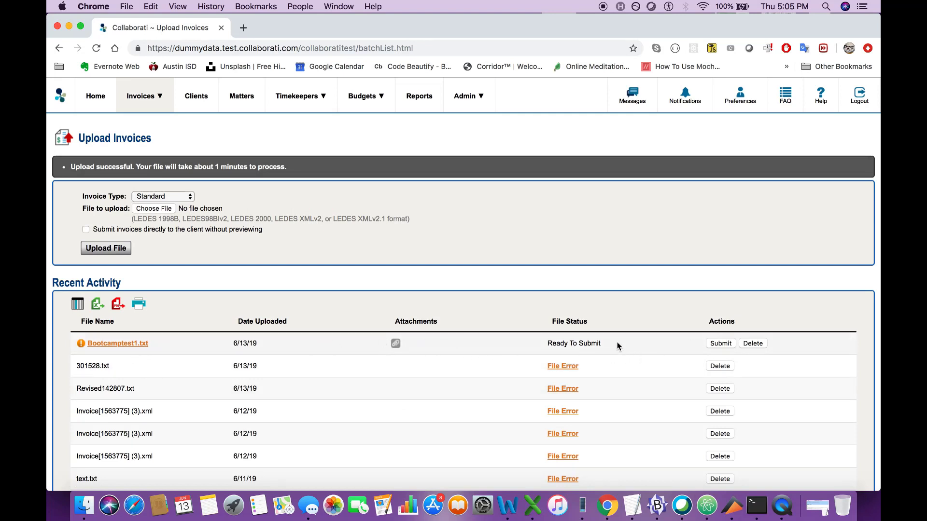
pyautogui.moveTo(548, 343); pyautogui.dragTo(608, 348)
pyautogui.scroll(-1, 606, 372)
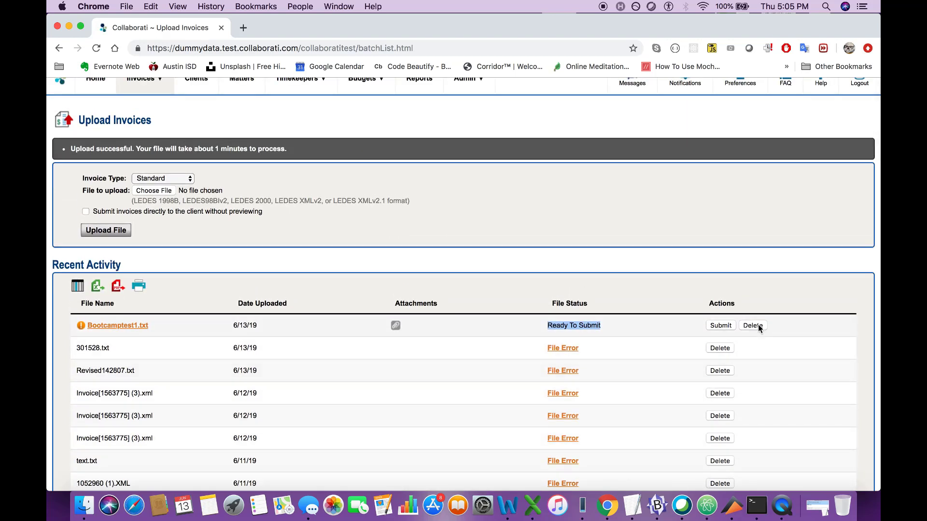
# - Preview the Bootcamptest1.txt file, review the full details of Bootcampinvoice, and return to the Upload Invoices page
pyautogui.click(141, 327)
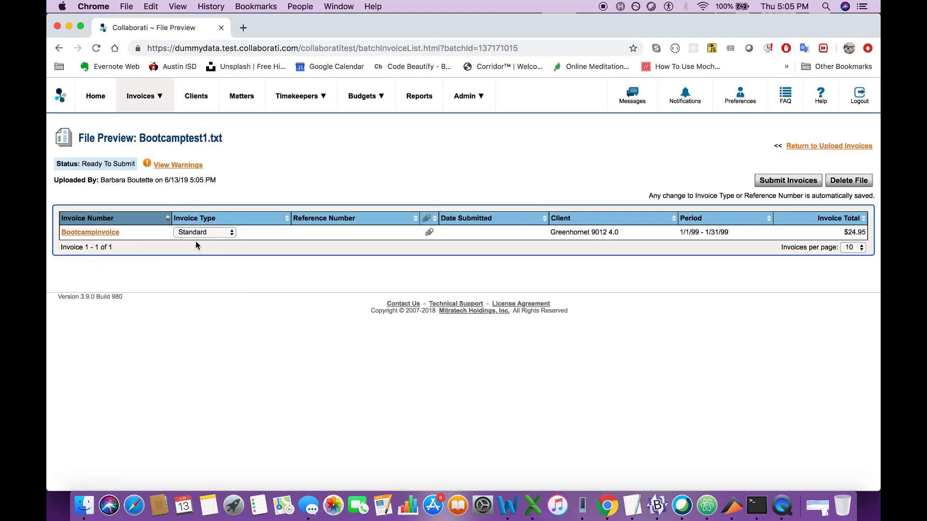
pyautogui.click(101, 233)
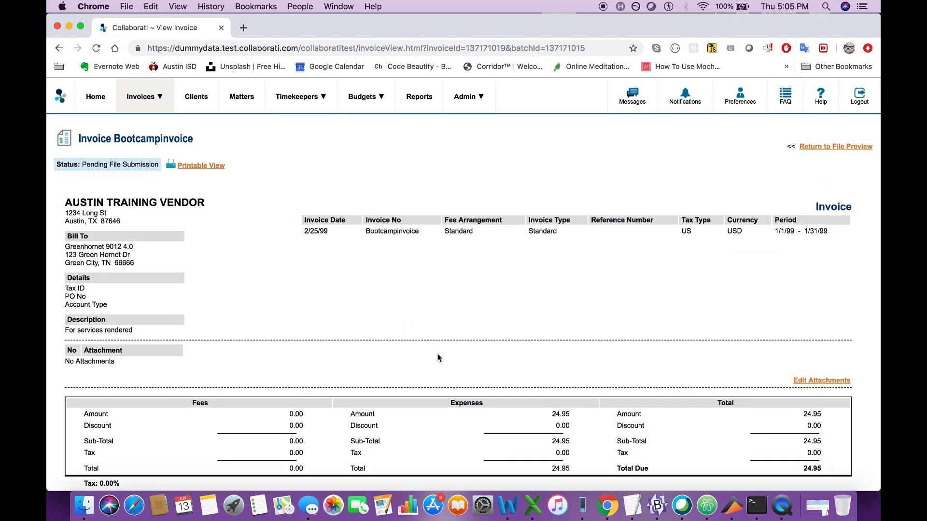
pyautogui.scroll(-5, 439, 358)
pyautogui.scroll(5, 413, 331)
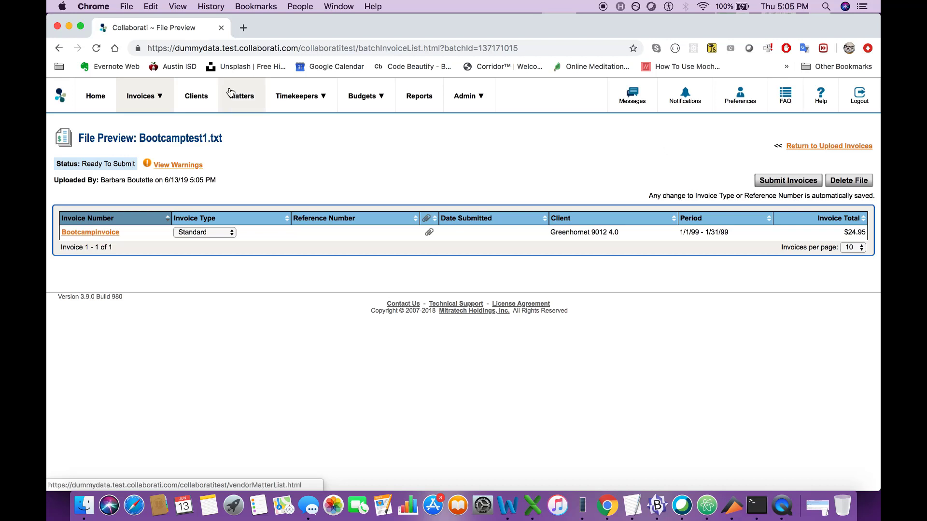
pyautogui.moveTo(178, 119)
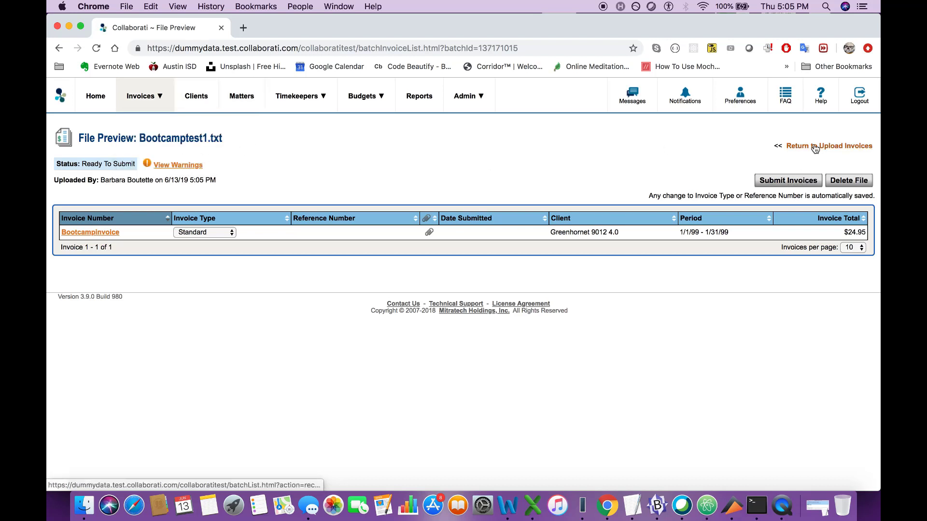
pyautogui.click(840, 146)
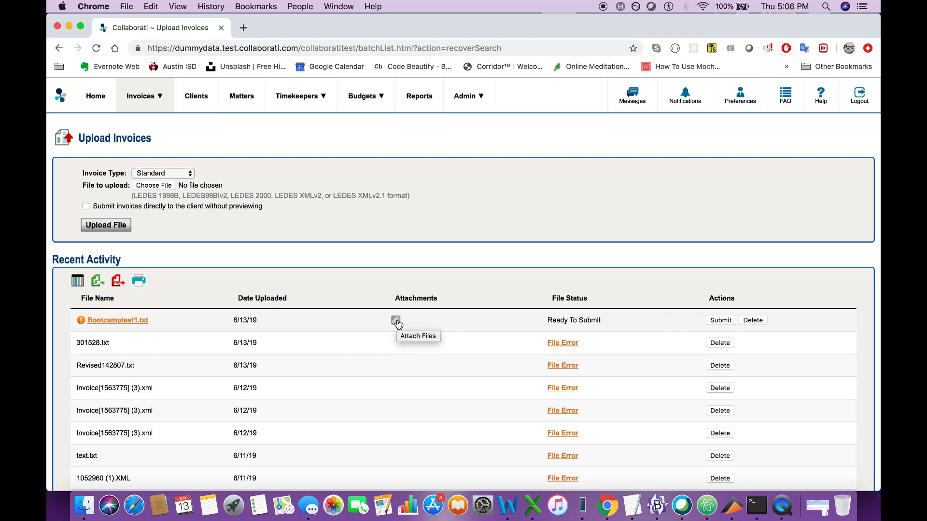
# - View where attachments can be added for Bootcampinvoice, close the Attach Files dialog without adding any, and return to Upload Invoices
pyautogui.click(139, 320)
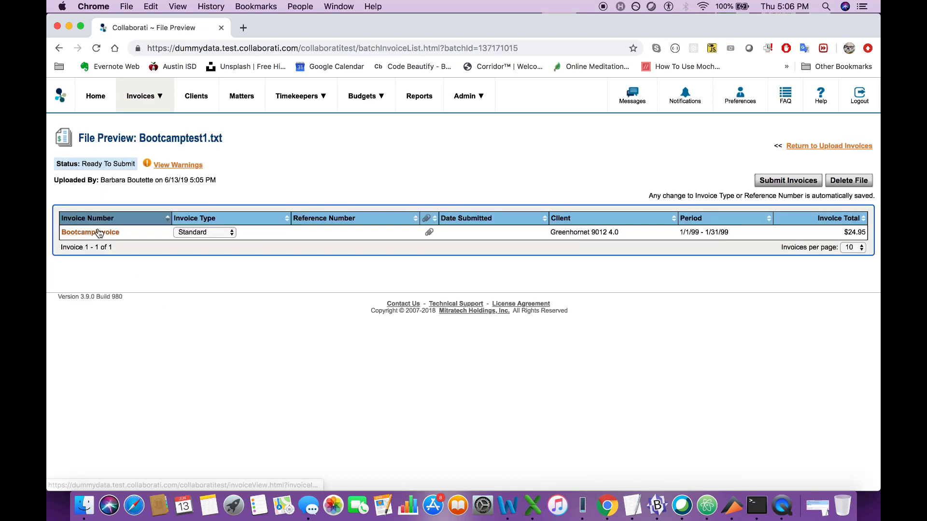
pyautogui.click(99, 232)
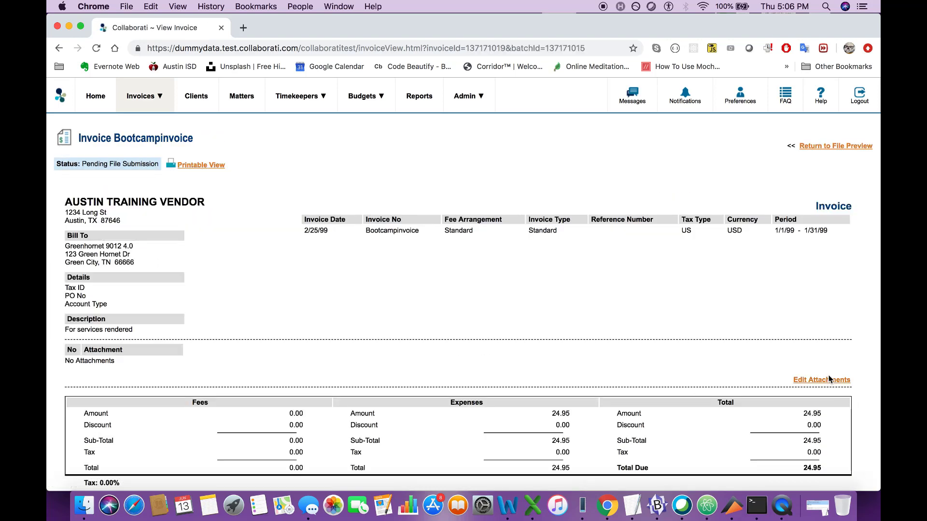
pyautogui.click(846, 145)
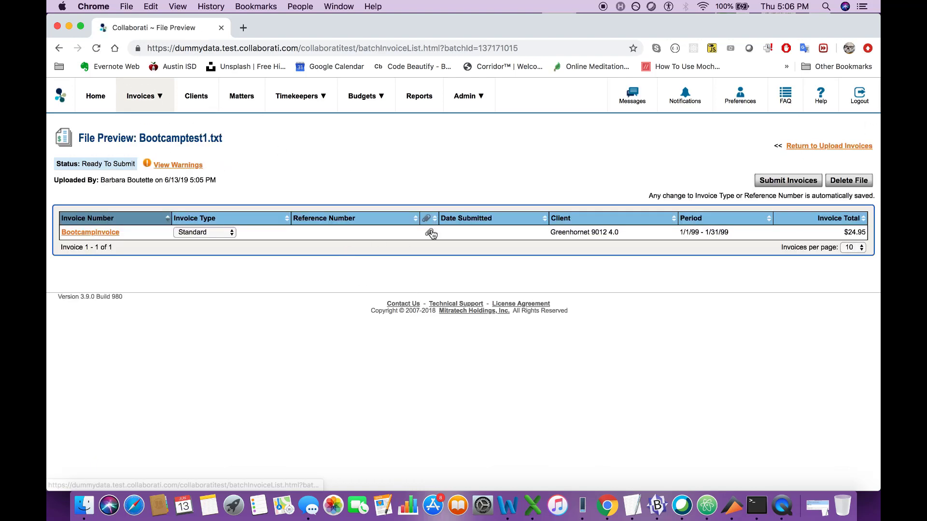
pyautogui.click(430, 233)
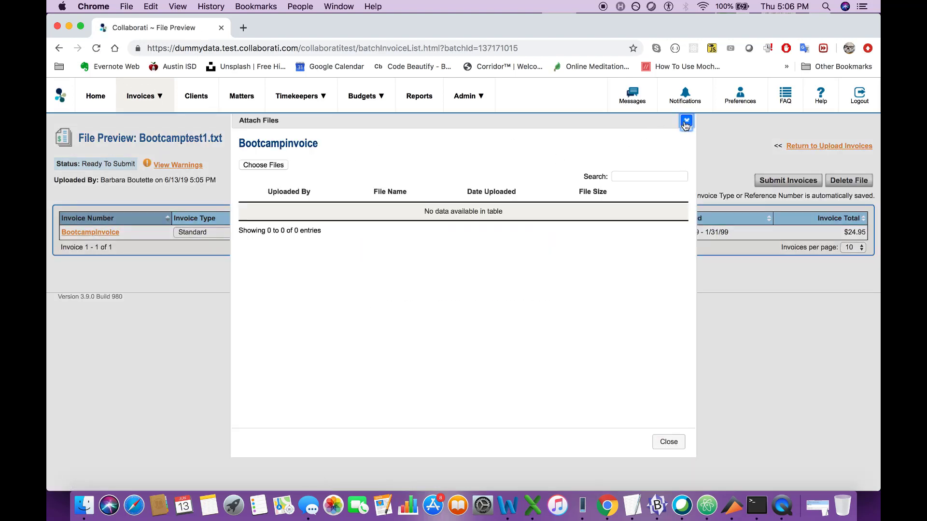
pyautogui.click(686, 121)
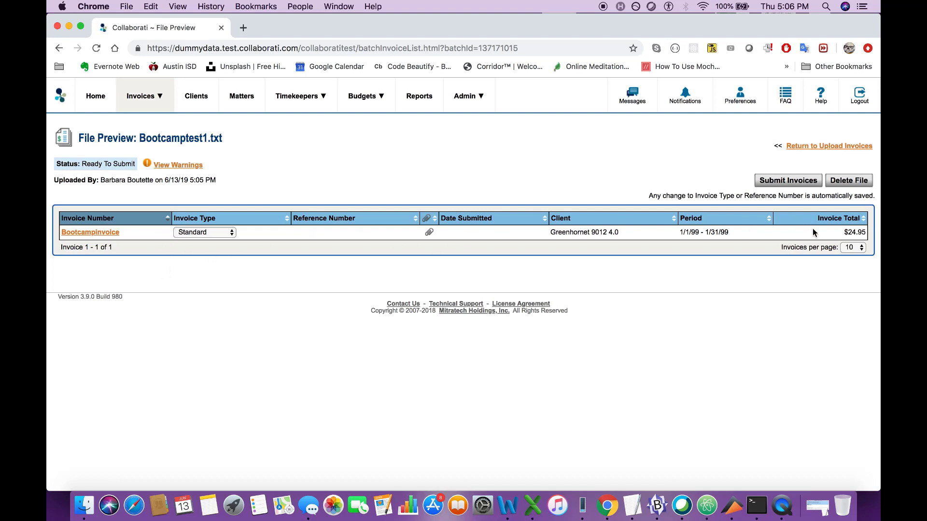
pyautogui.click(804, 147)
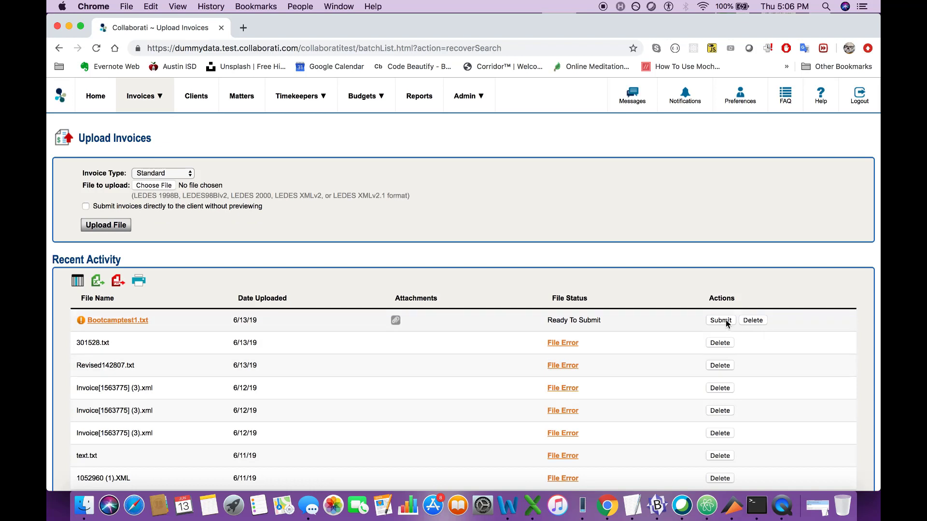
# - Submit Bootcamptest1.txt to the client, confirm the submission, and check the file's status
pyautogui.click(726, 320)
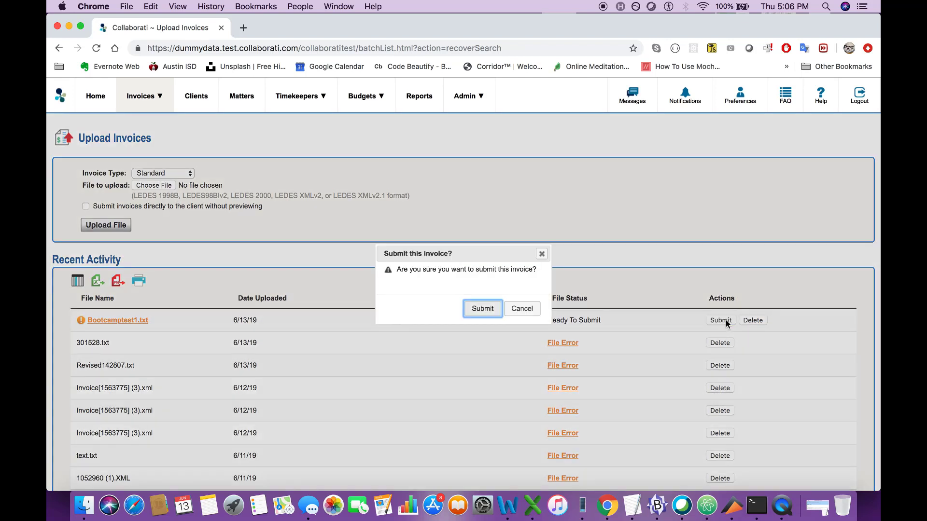
pyautogui.click(489, 309)
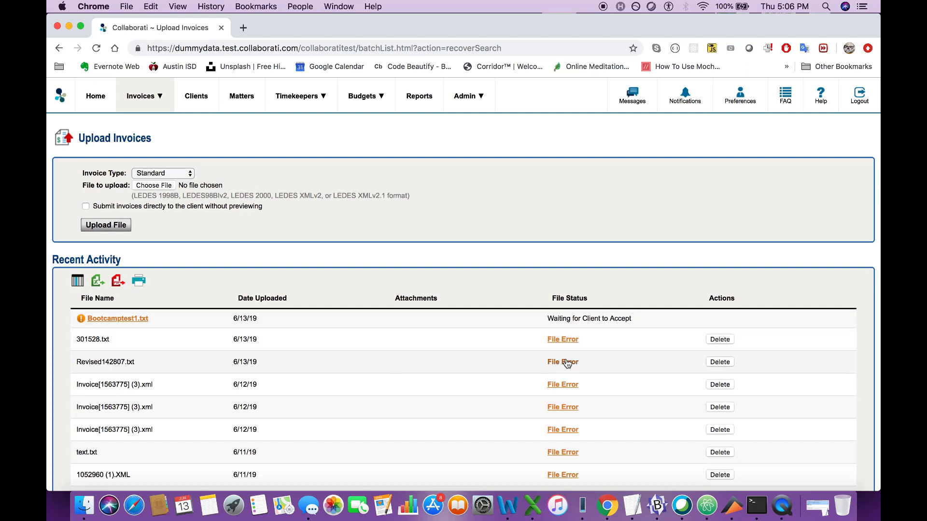
pyautogui.moveTo(633, 319); pyautogui.dragTo(547, 319)
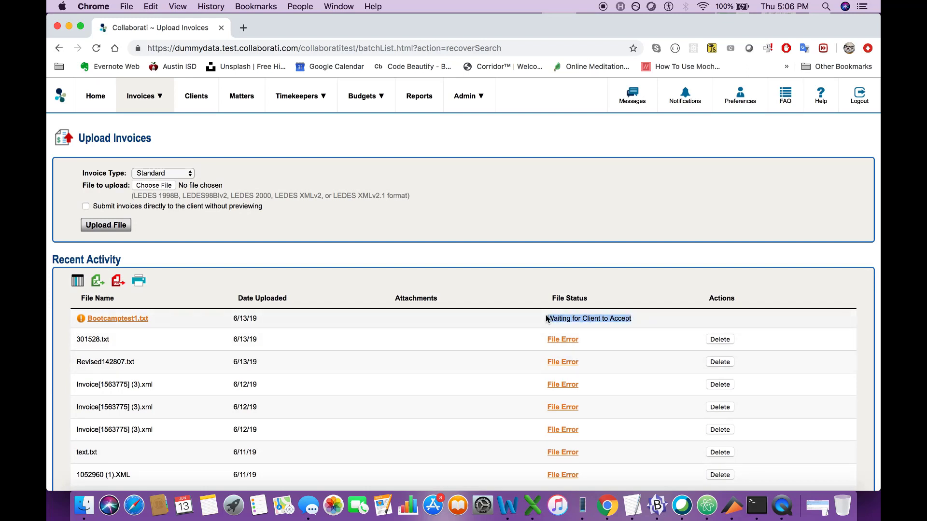
# - Review the submitted Bootcamptest1.txt file preview and its Bootcampinvoice details, and return to the Upload Invoices page
pyautogui.click(109, 321)
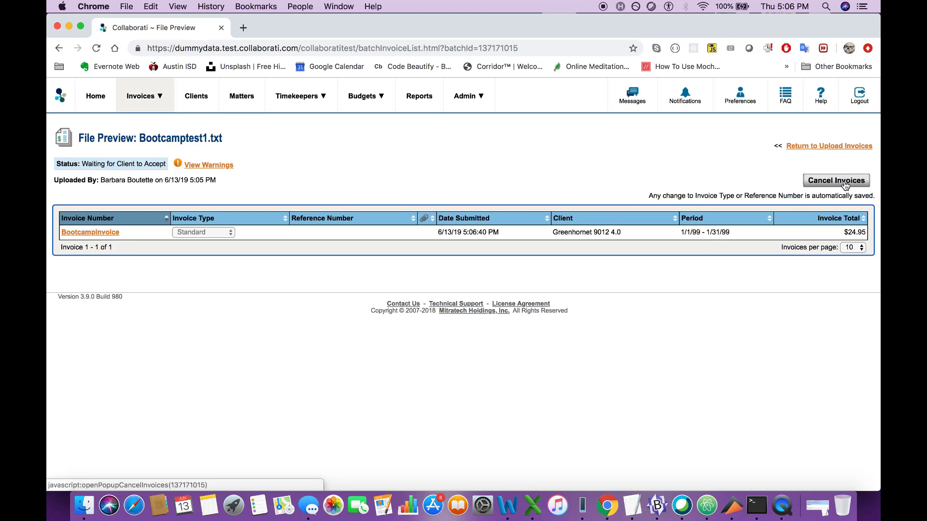
pyautogui.moveTo(160, 96)
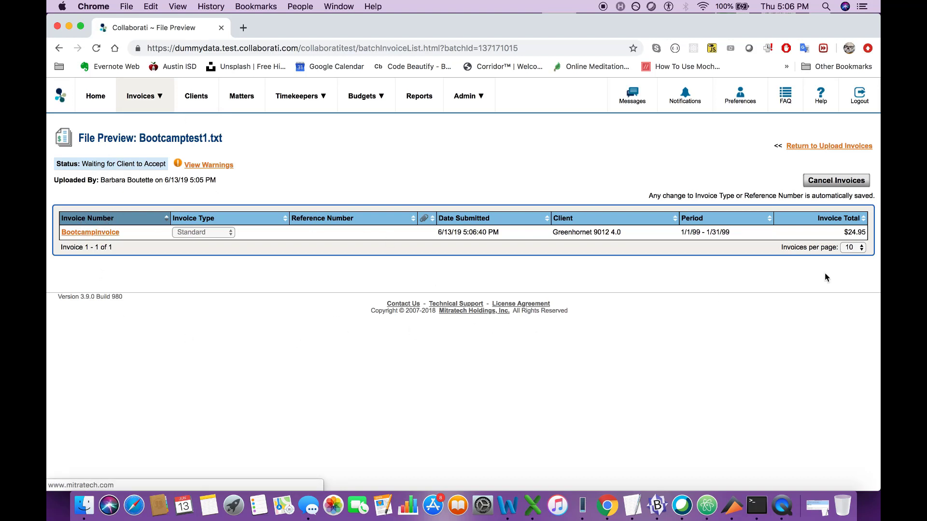
pyautogui.click(94, 232)
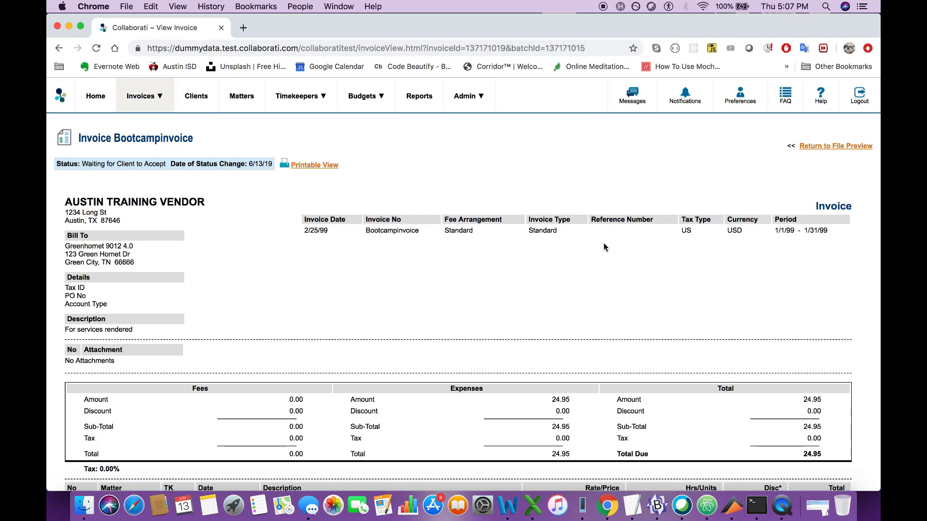
pyautogui.click(848, 146)
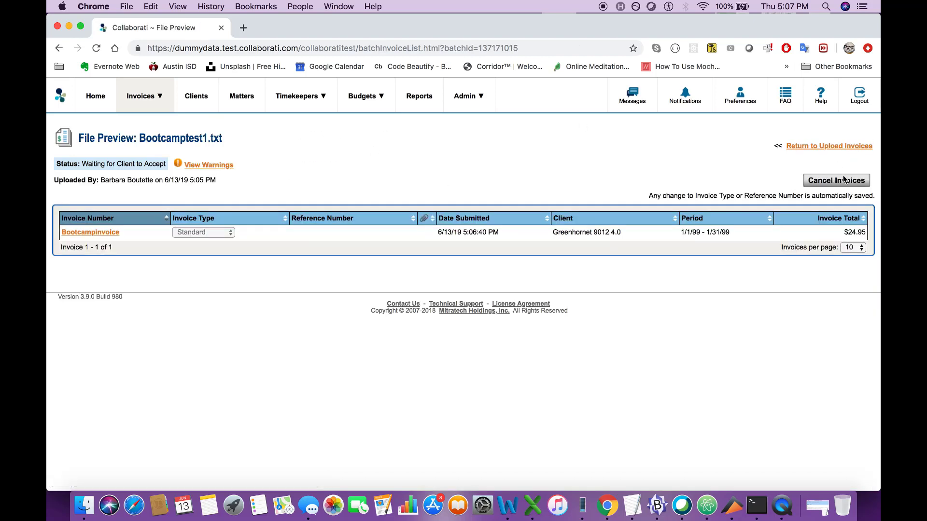
pyautogui.click(843, 146)
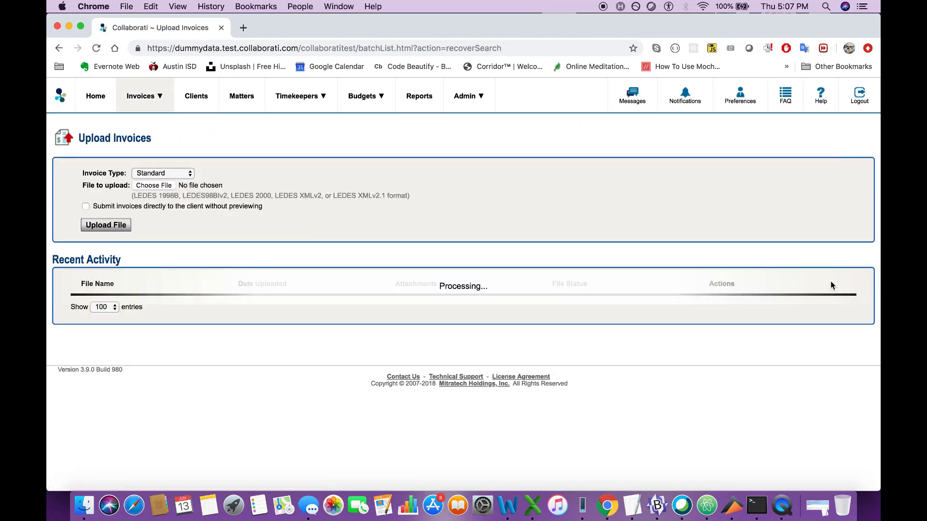
# - Check the file status of Bootcamptest1.txt in the recent activity list
pyautogui.moveTo(642, 318); pyautogui.dragTo(564, 318)
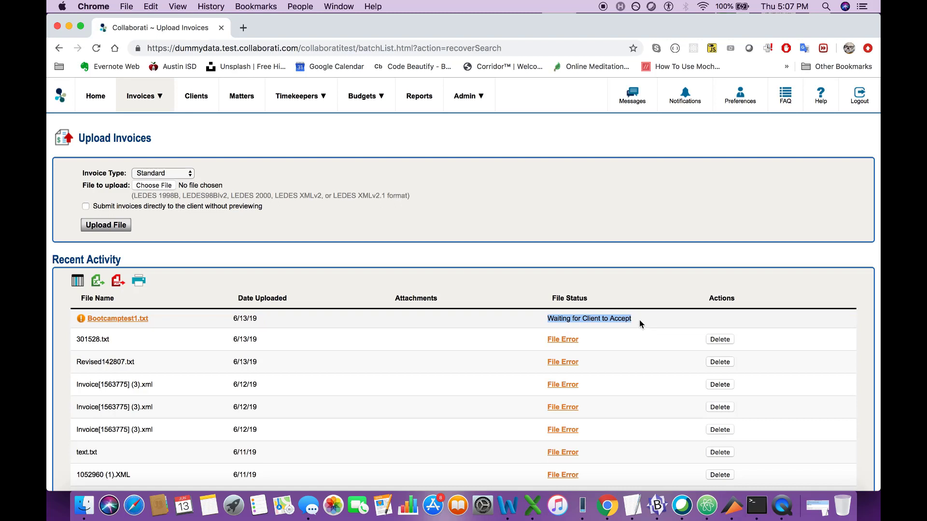
pyautogui.click(640, 319)
pyautogui.moveTo(637, 318); pyautogui.dragTo(547, 318)
# - Upload the invoice file Bootcamptest2.txt from the Desktop with the Standard invoice type
pyautogui.click(169, 189)
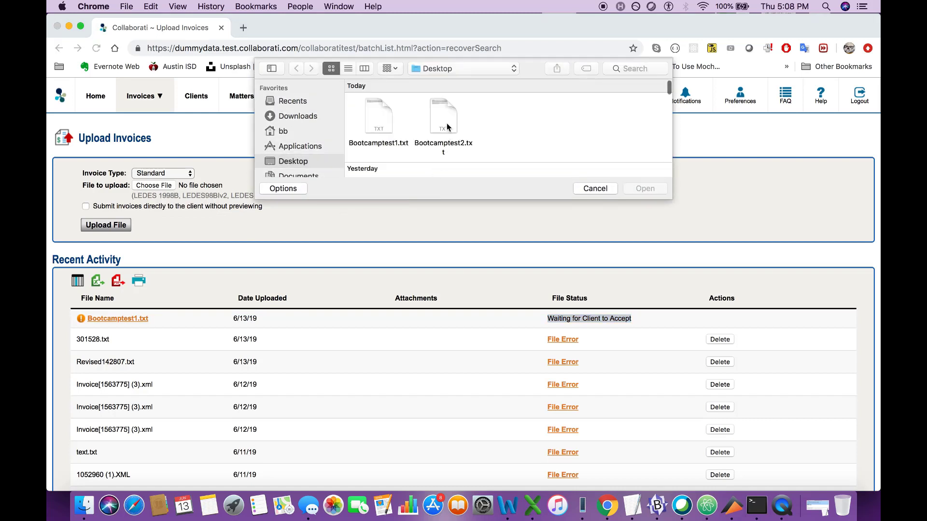
pyautogui.click(447, 124)
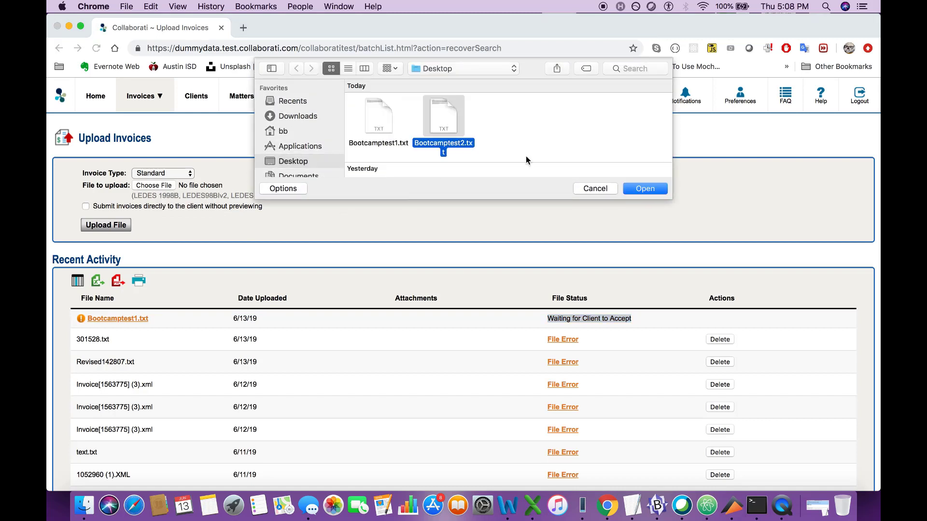
pyautogui.click(646, 189)
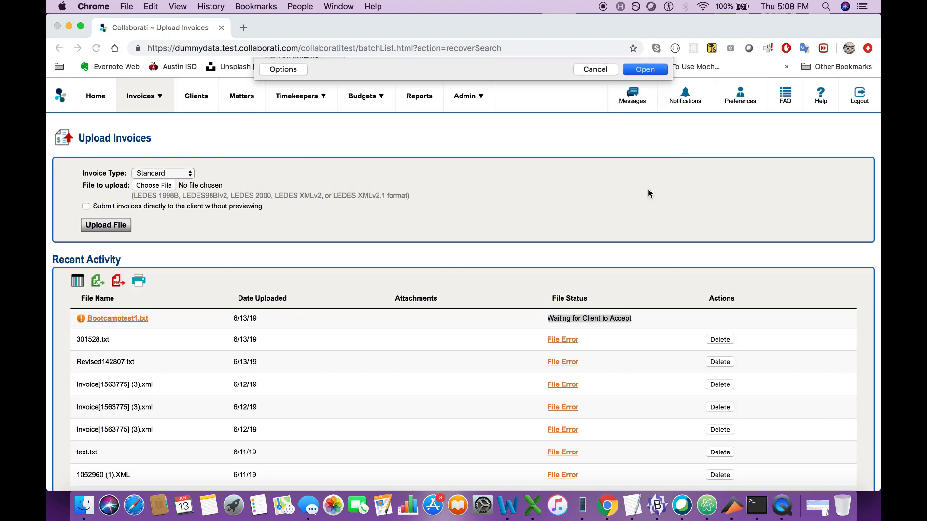
pyautogui.click(118, 229)
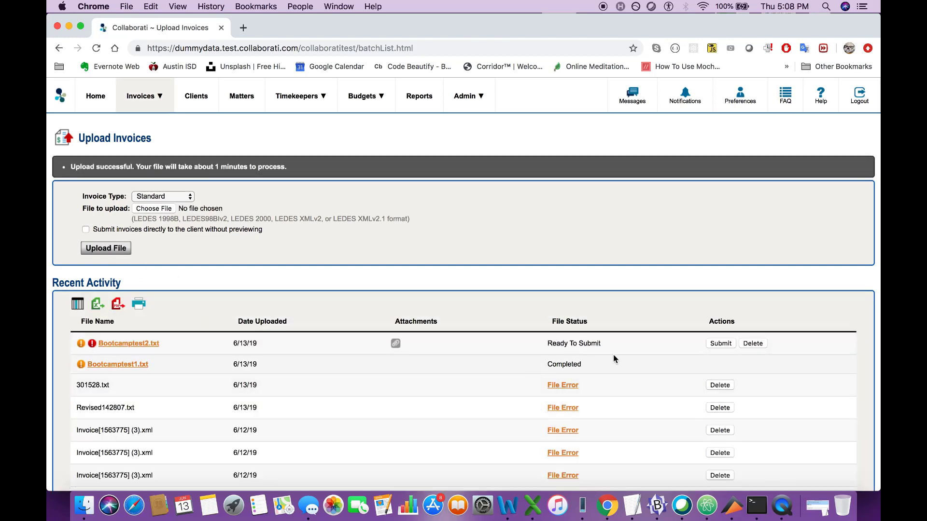
# - Compare the file statuses of Bootcamptest2.txt and Bootcamptest1.txt in the recent activity list
pyautogui.moveTo(600, 343); pyautogui.dragTo(547, 344)
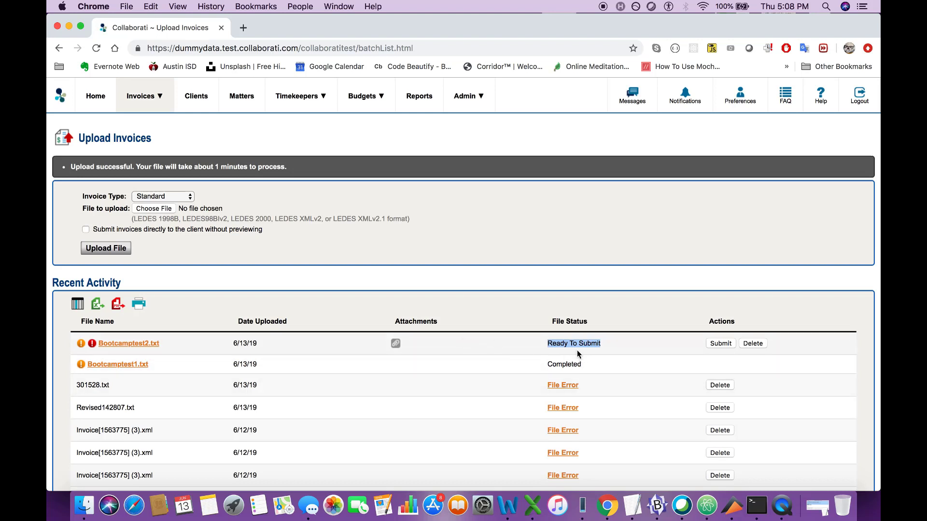
pyautogui.moveTo(582, 364); pyautogui.dragTo(545, 363)
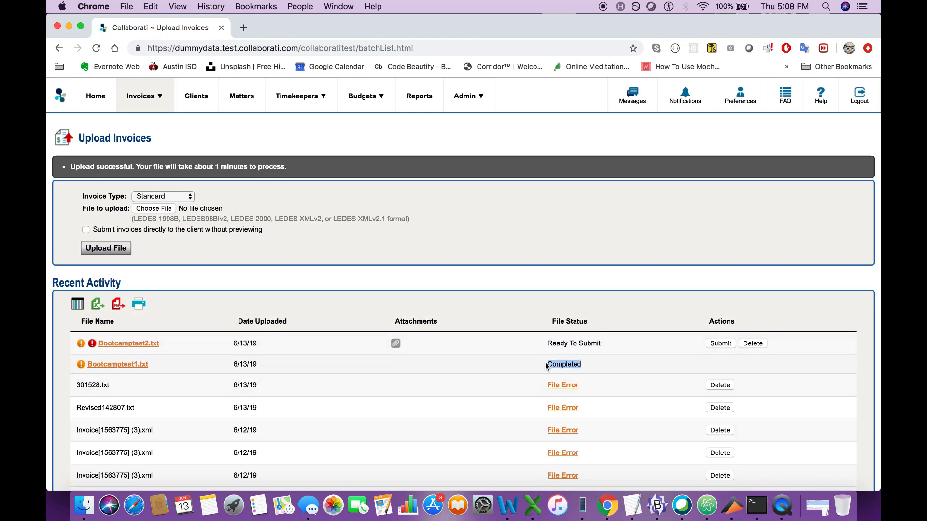
pyautogui.click(592, 369)
pyautogui.click(697, 369)
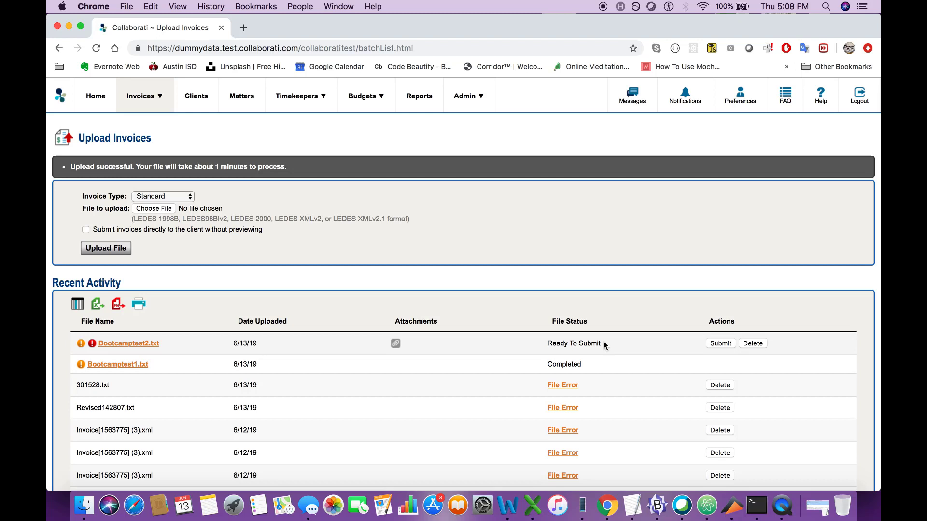
pyautogui.moveTo(604, 341); pyautogui.dragTo(544, 344)
pyautogui.click(612, 346)
pyautogui.moveTo(602, 345); pyautogui.dragTo(546, 345)
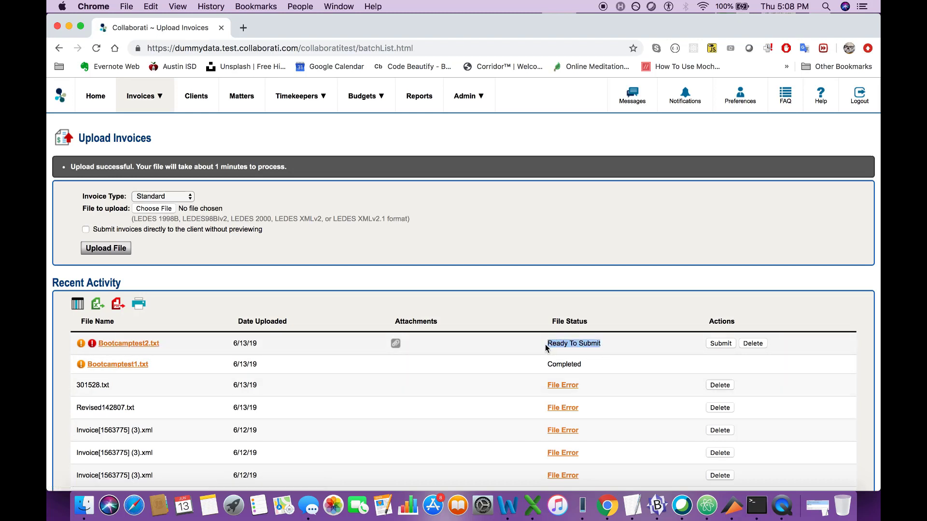
pyautogui.click(607, 349)
# - Preview Bootcamptest2.txt, examine the upload error reported for its rejected invoice, and return to the file preview
pyautogui.click(106, 344)
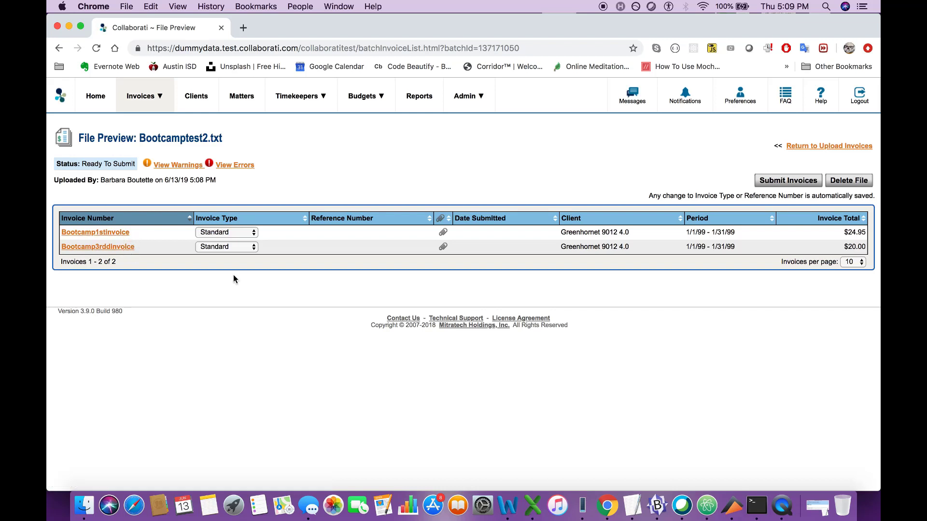
pyautogui.click(240, 166)
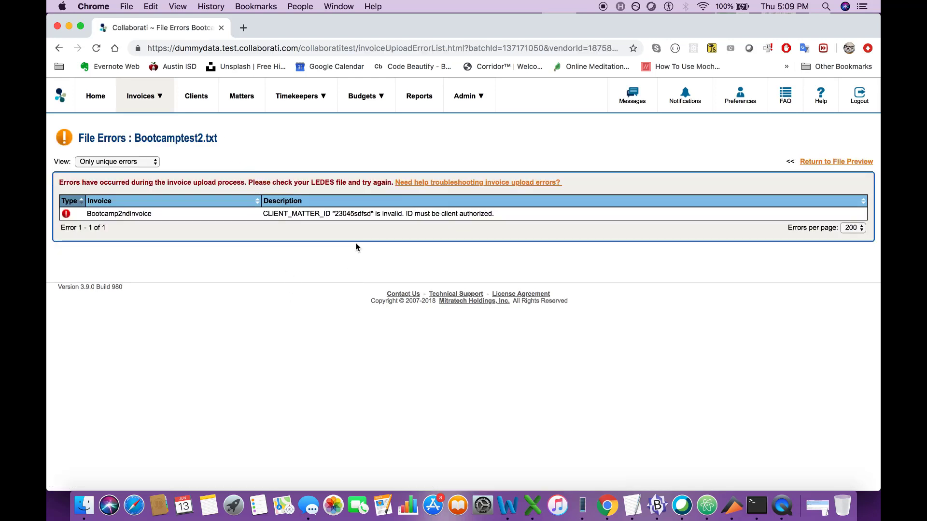
pyautogui.doubleClick(338, 214)
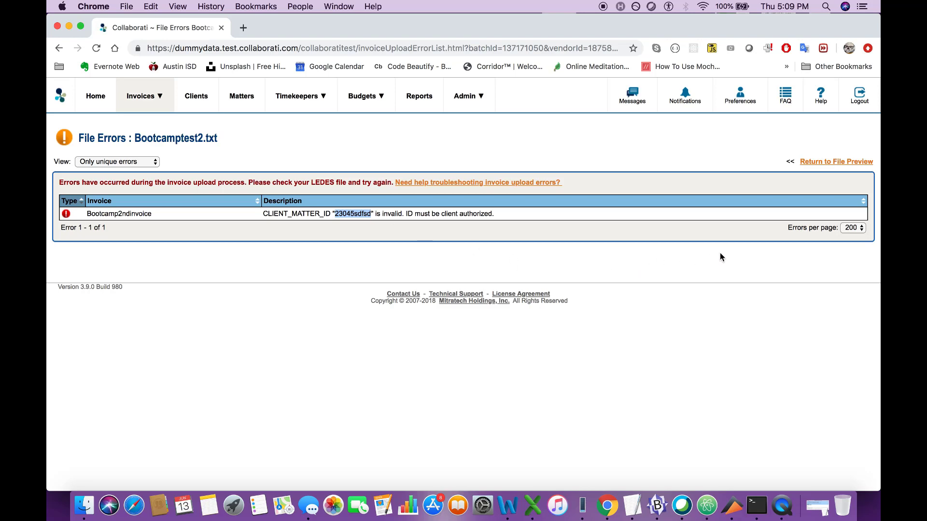
pyautogui.click(834, 161)
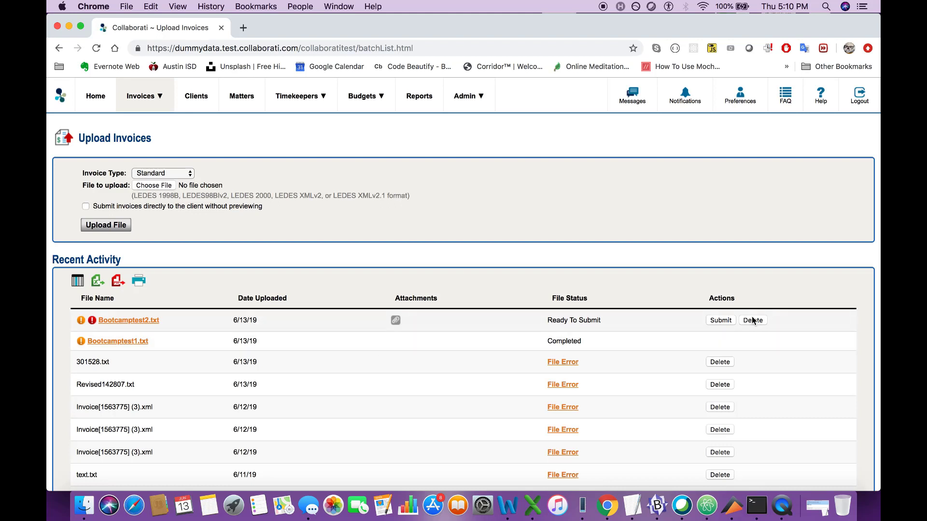
# - Submit the ready invoices in Bootcamptest2.txt to the client and confirm the submission
pyautogui.click(722, 321)
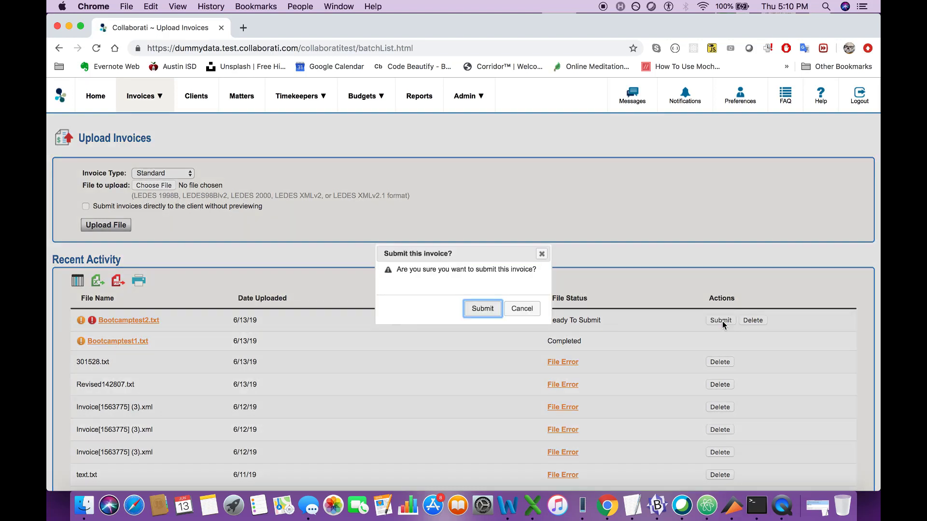
pyautogui.click(485, 311)
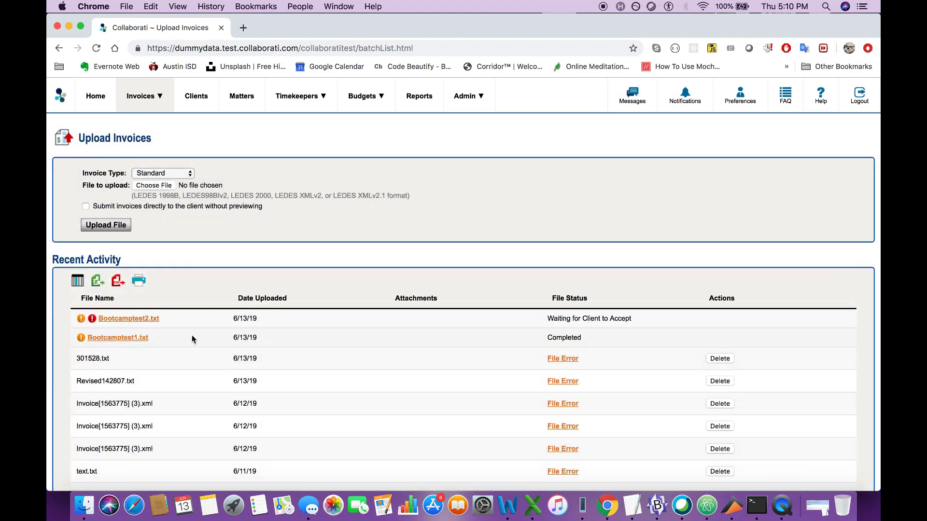
# - Preview the submitted Bootcamptest2.txt and examine its file errors to identify which invoice was not processed
pyautogui.click(156, 321)
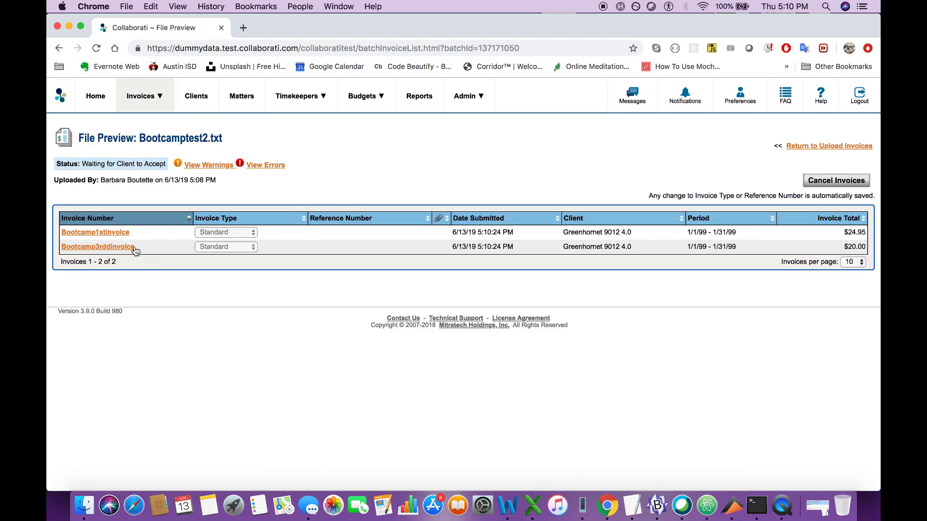
pyautogui.click(267, 165)
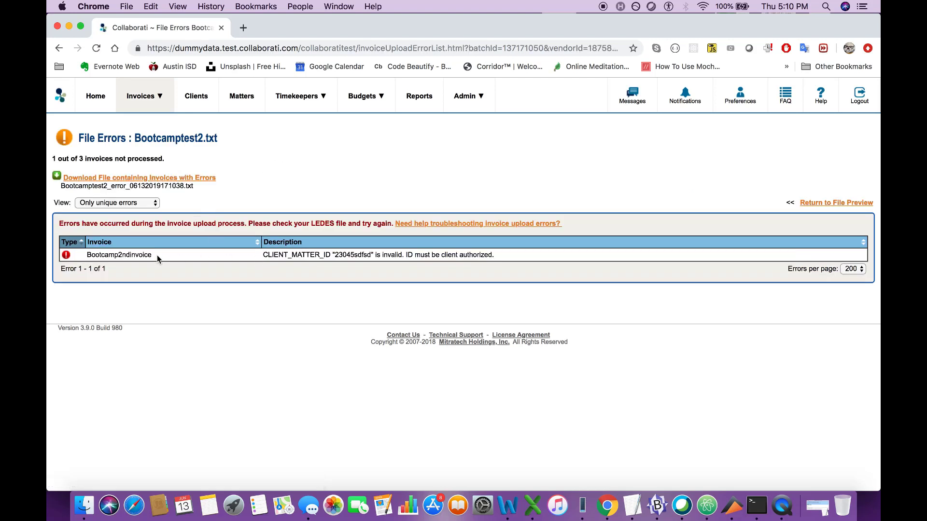
pyautogui.moveTo(155, 255); pyautogui.dragTo(81, 254)
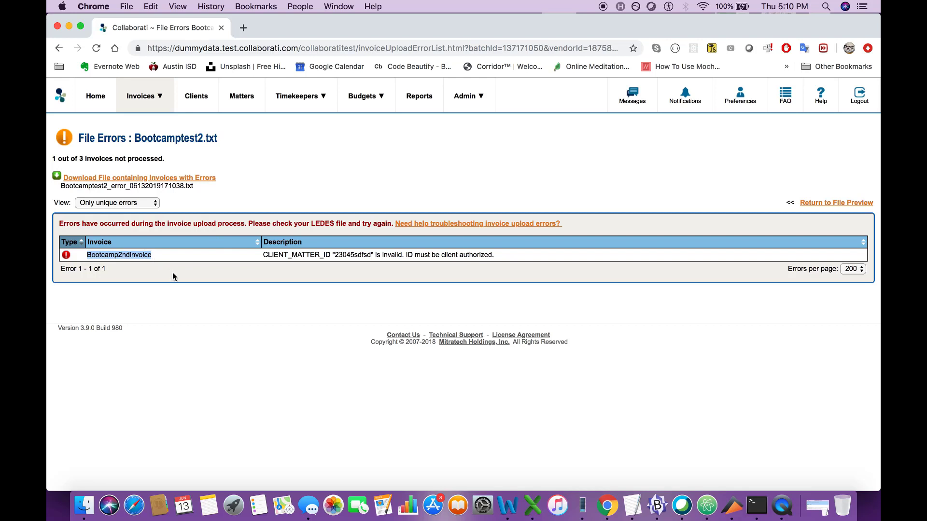
# - Return to the Upload Invoices page and review the file statuses in the recent activity list
pyautogui.moveTo(144, 99)
pyautogui.click(142, 96)
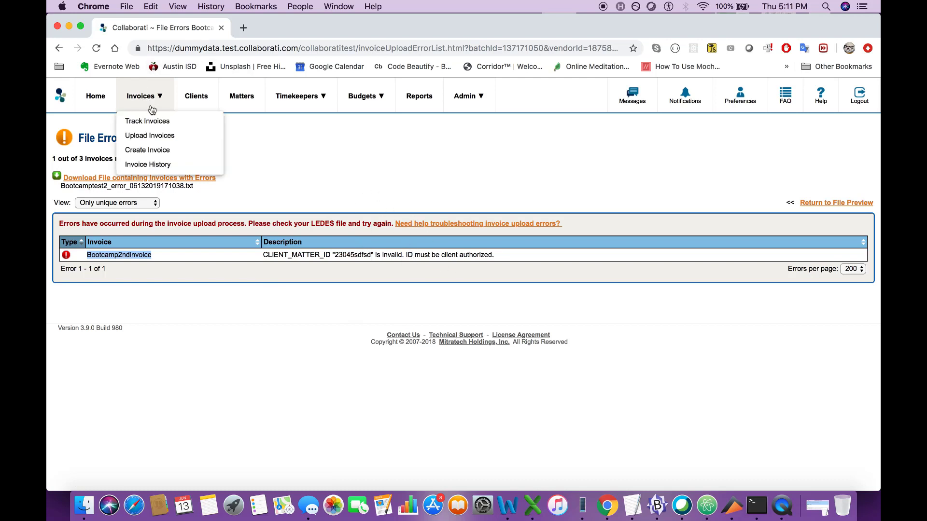
pyautogui.click(171, 142)
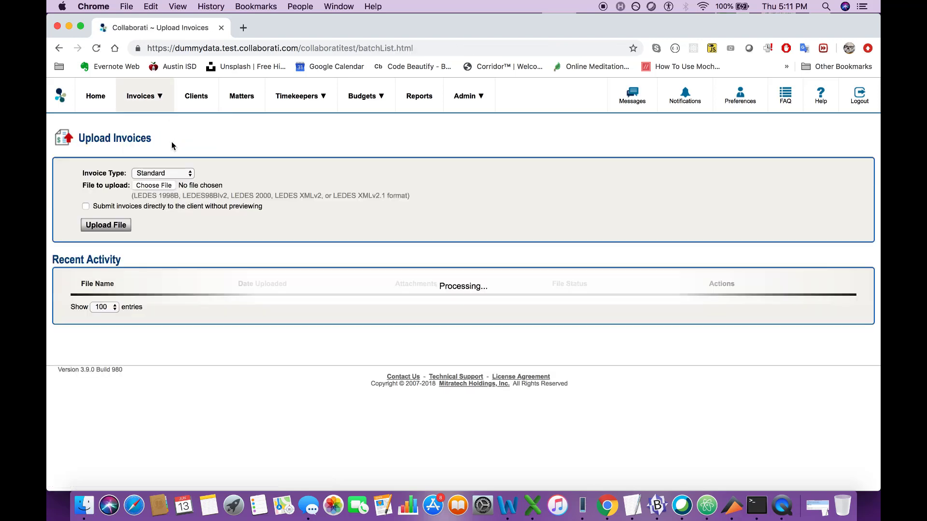
pyautogui.scroll(-2, 492, 382)
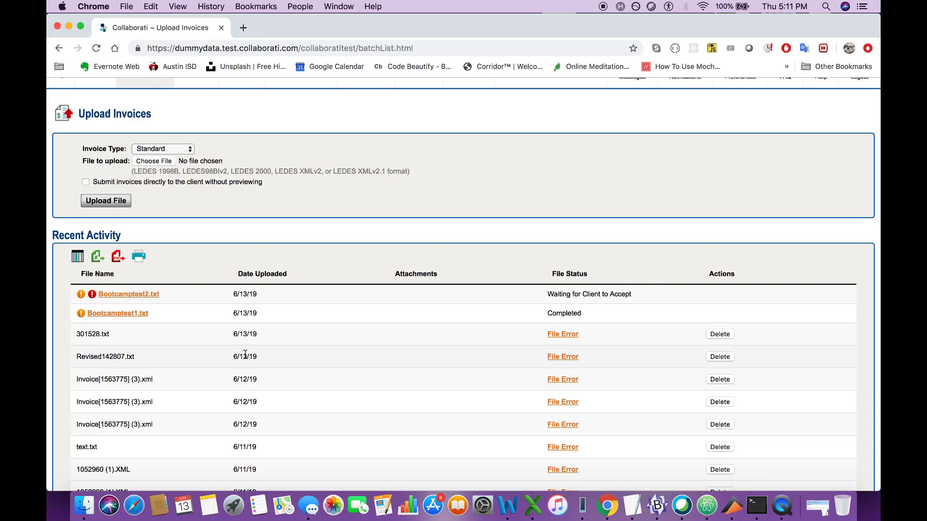
pyautogui.scroll(2, 379, 425)
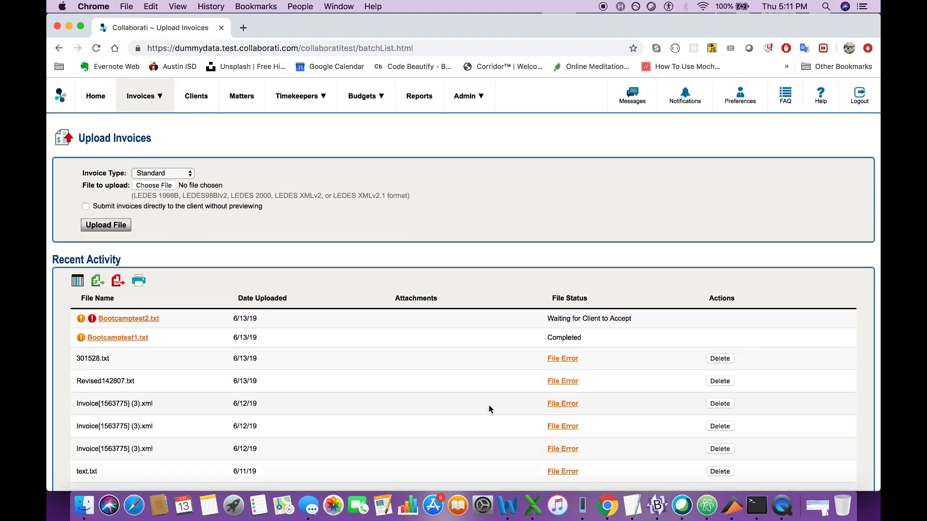